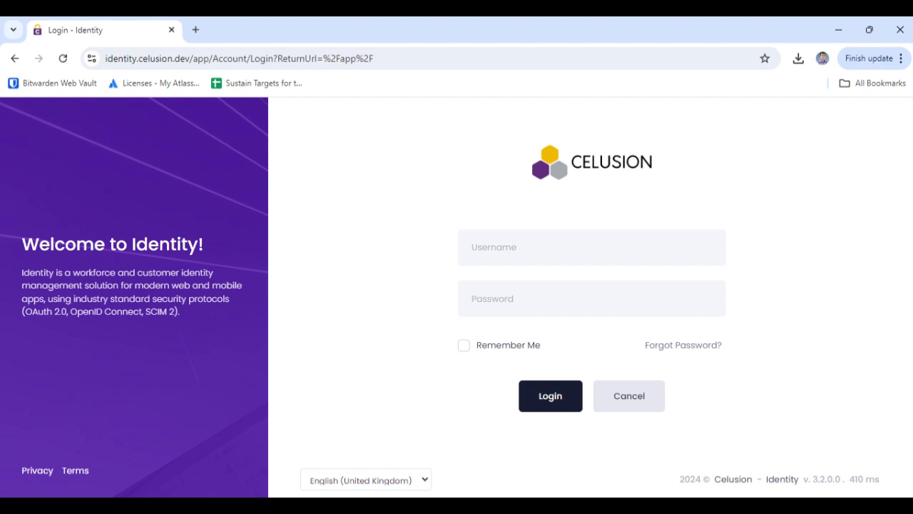
- Load the Google Cloud console in a new tab and go to APIs & Services
key(ctrl+t)
text(c)
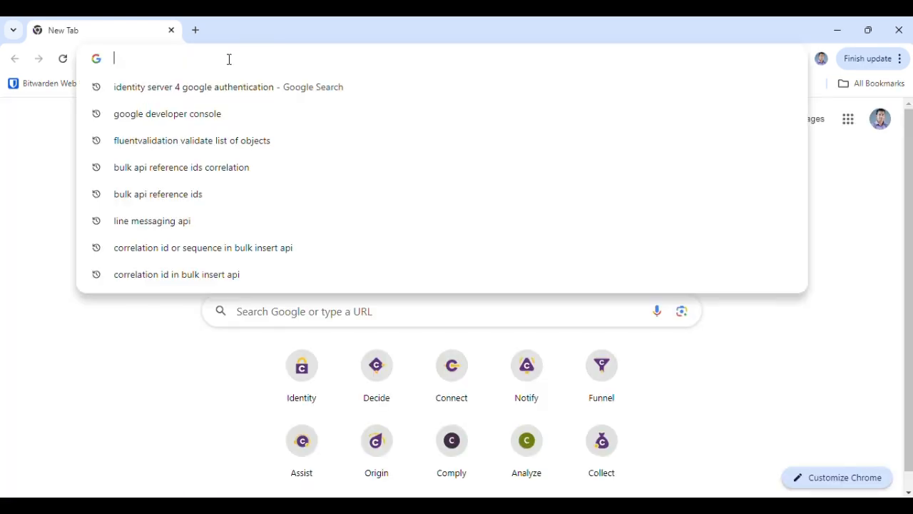
text(onsole)
key(Right)
key(Return)
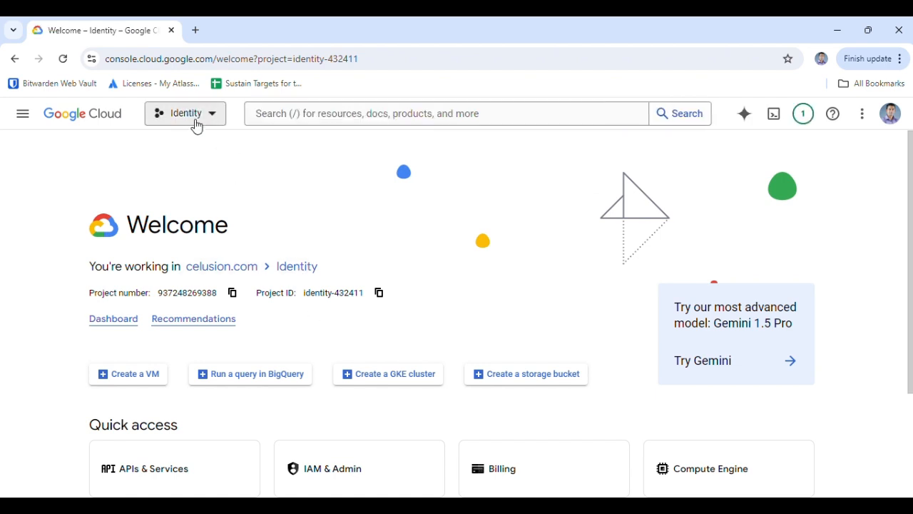
click(23, 113)
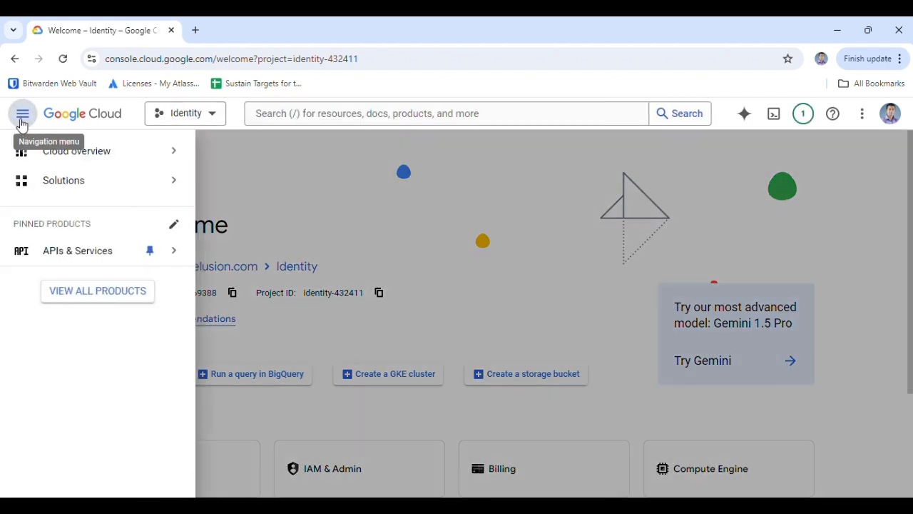
click(68, 253)
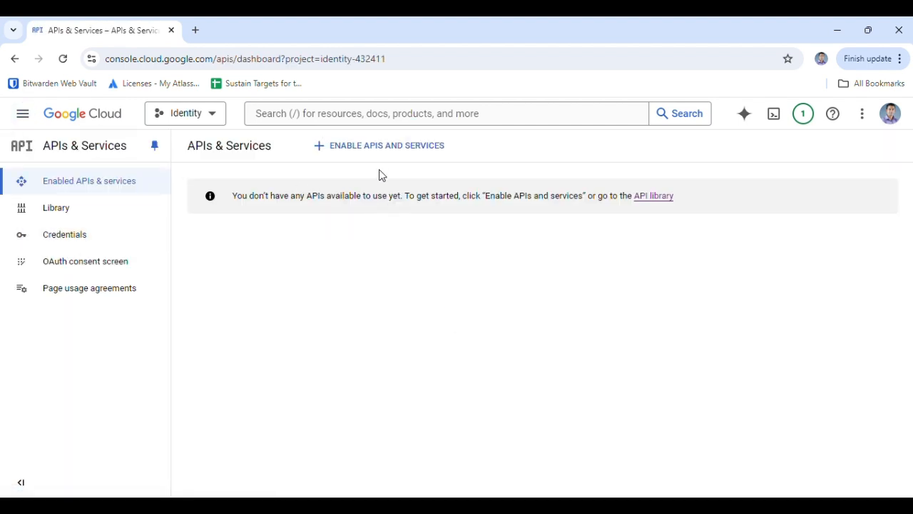
- Find the Google+ API in the API library and enable it
click(378, 147)
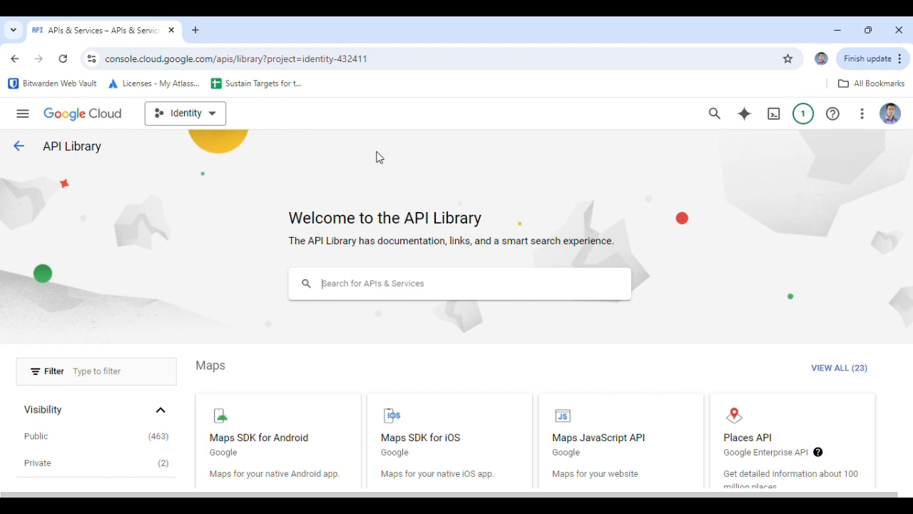
click(371, 286)
text(Google+)
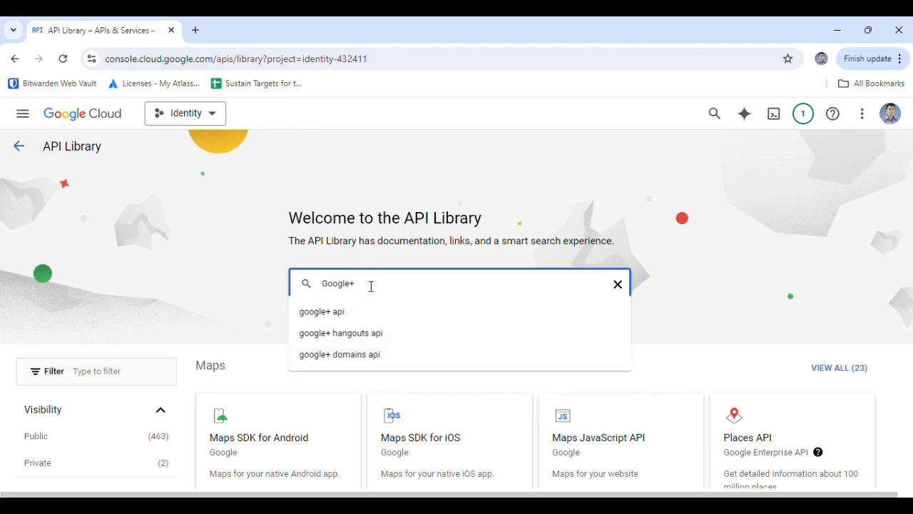
click(340, 314)
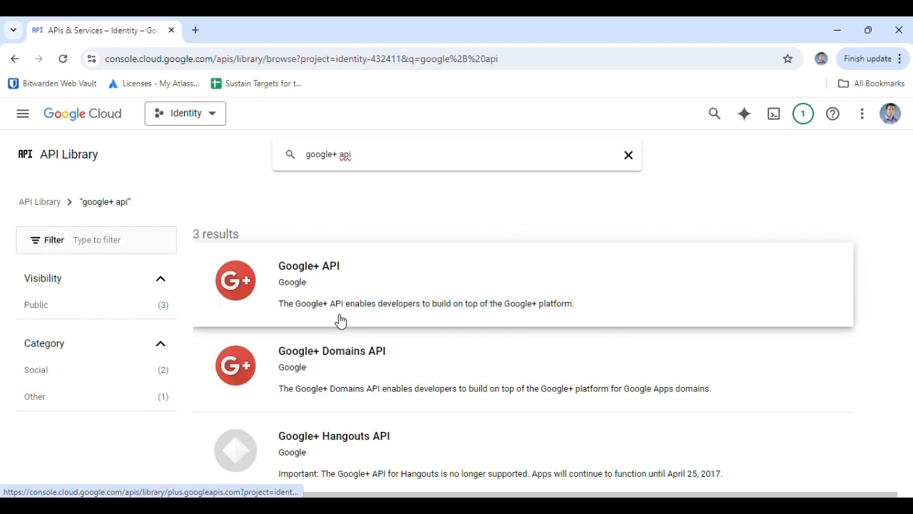
click(322, 269)
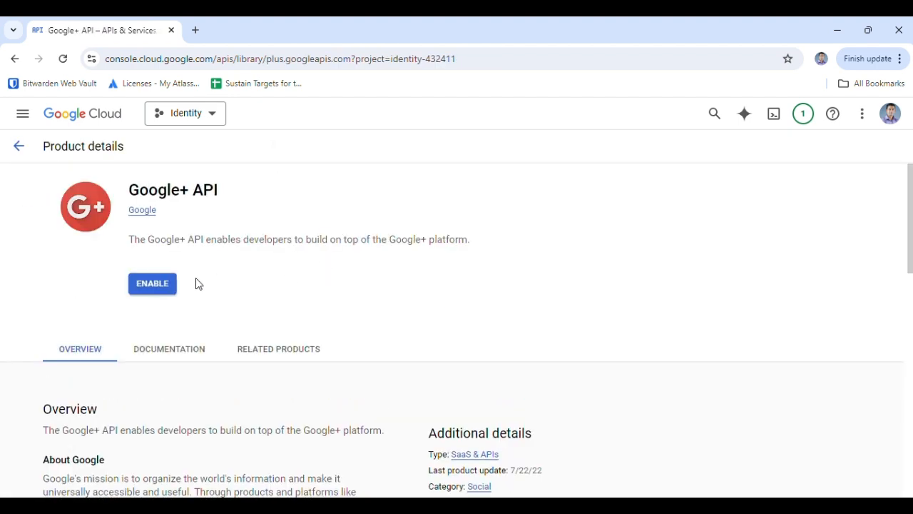
click(153, 285)
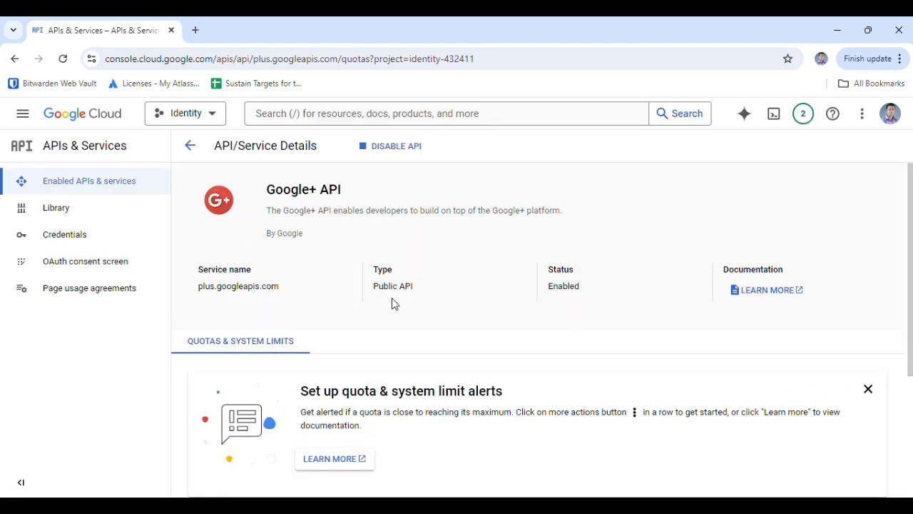
- Start a new OAuth client ID under Credentials with application type Web application
click(89, 240)
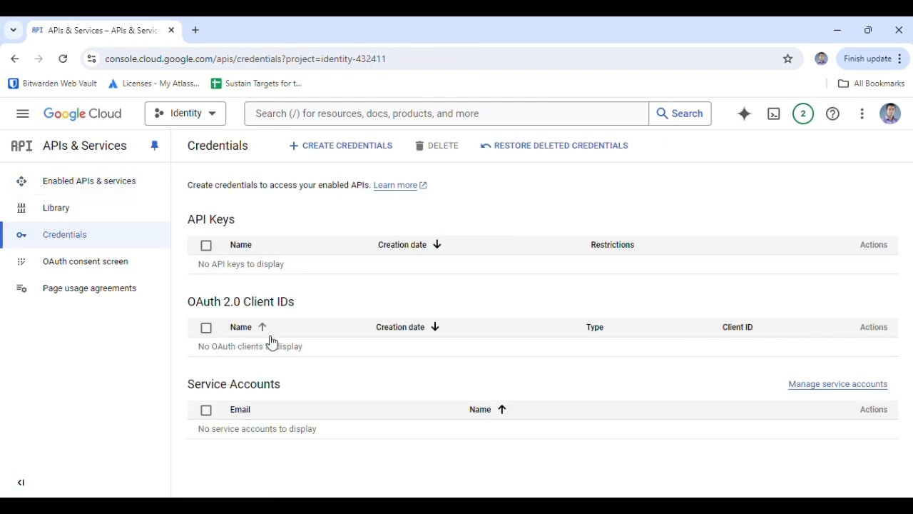
click(375, 147)
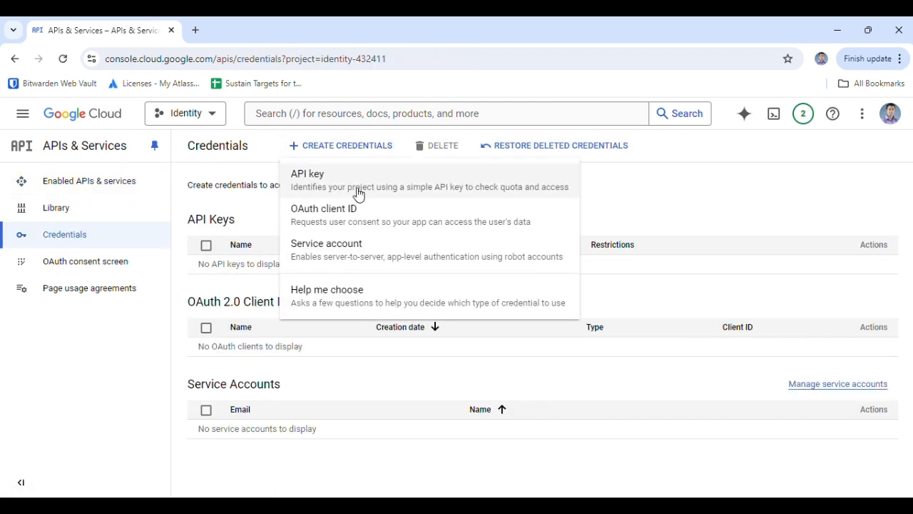
click(339, 222)
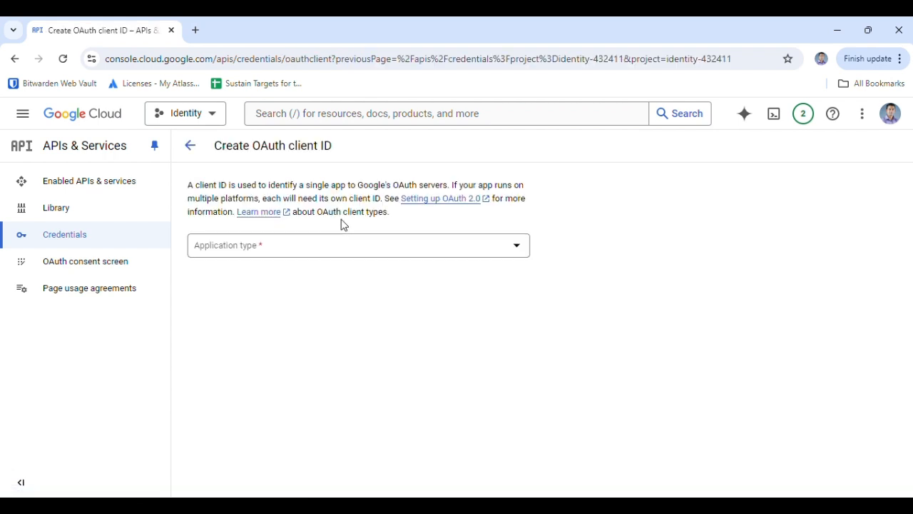
click(305, 254)
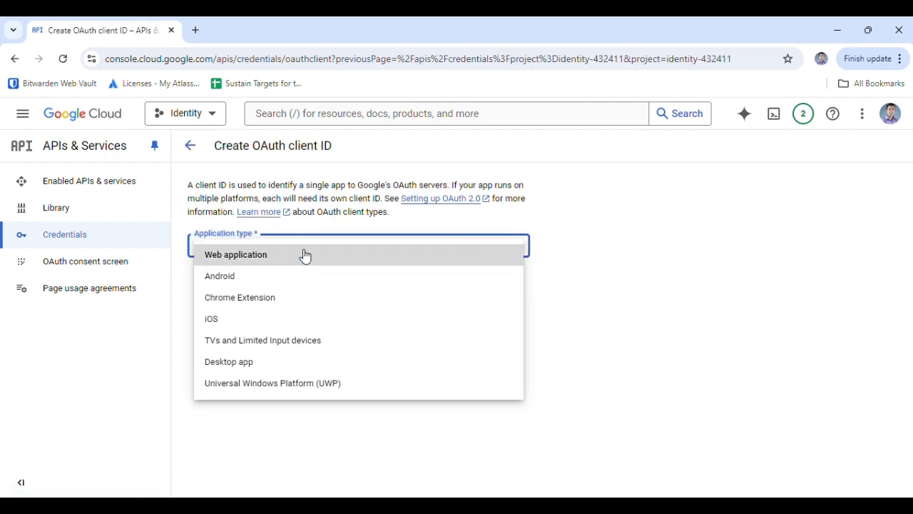
click(306, 255)
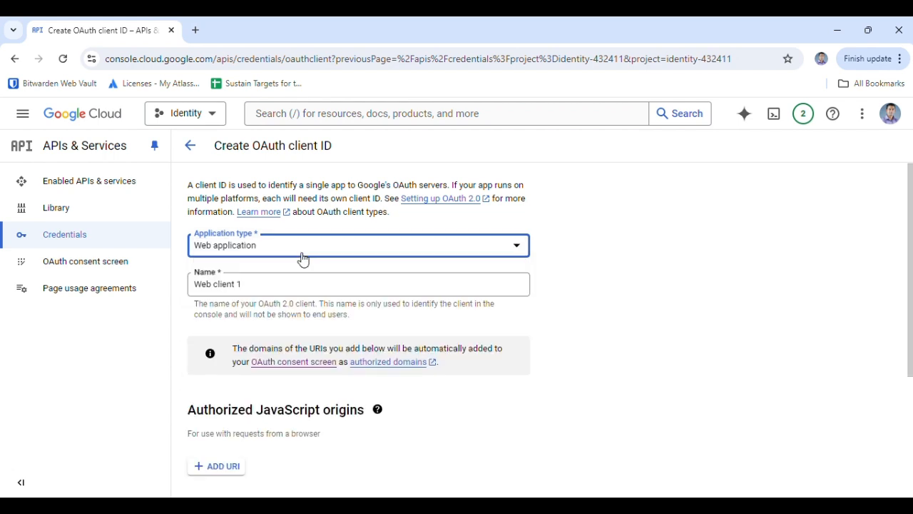
click(280, 283)
key(ctrl+a)
key(BackSpace)
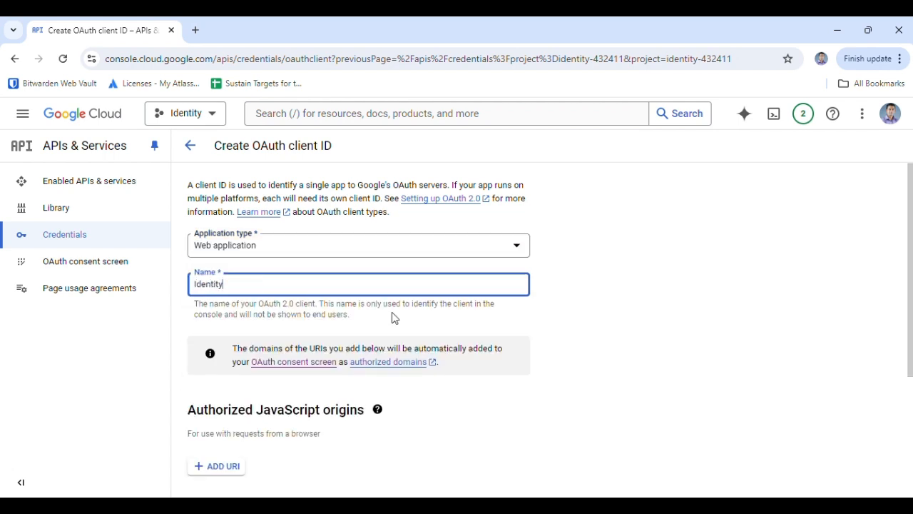
scroll(394, 311, down, 2)
scroll(393, 311, down, 2)
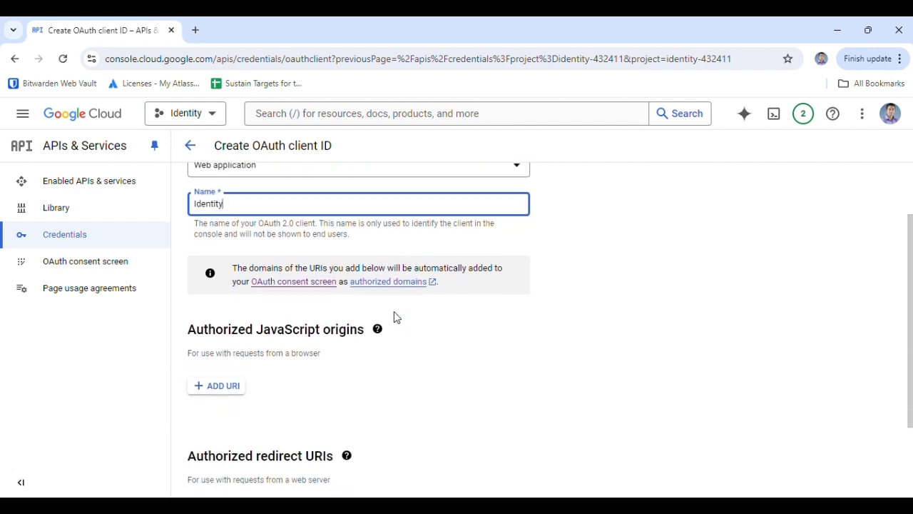
scroll(338, 351, down, 1)
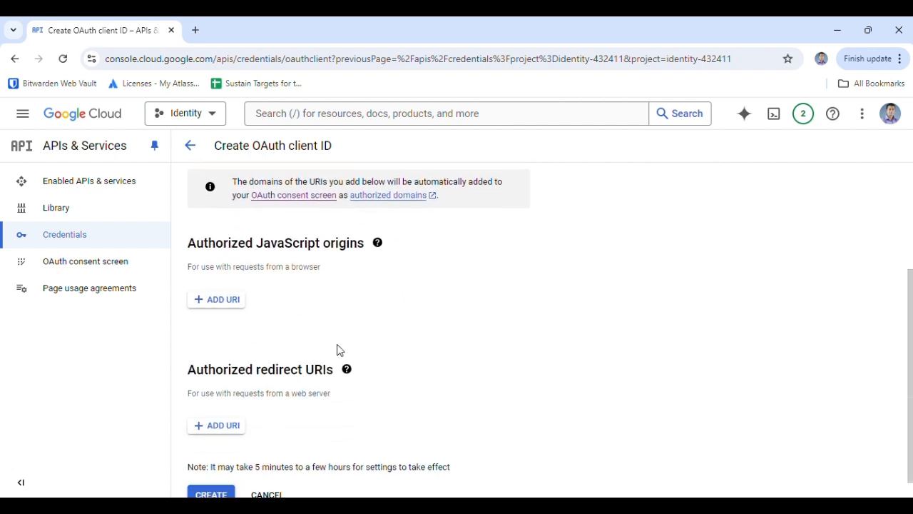
click(214, 404)
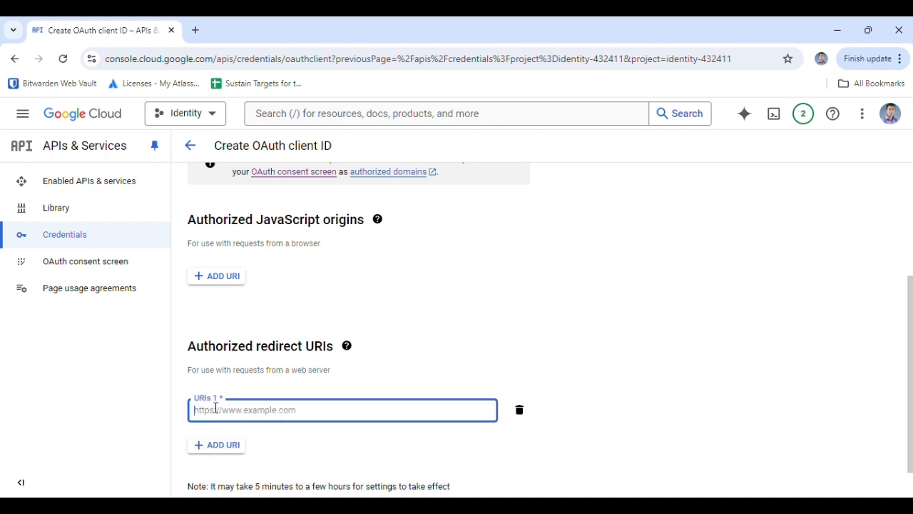
text(h)
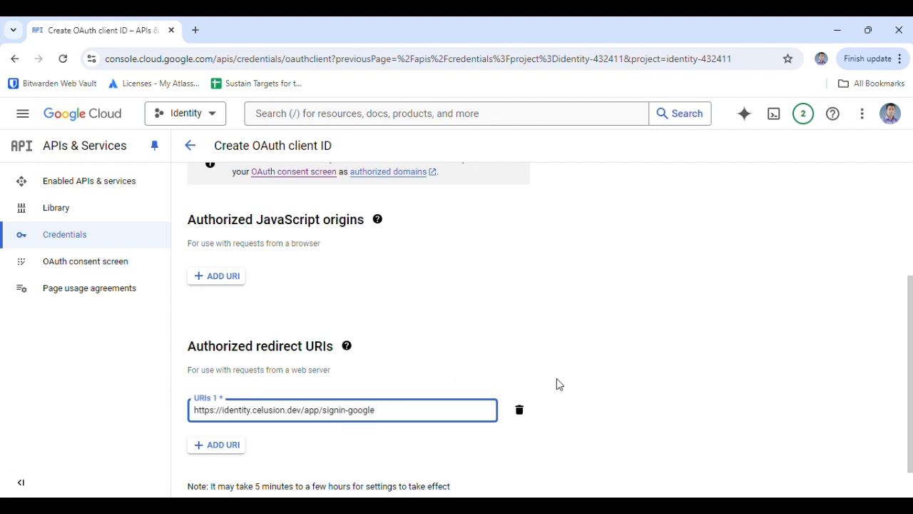
scroll(558, 384, down, 1)
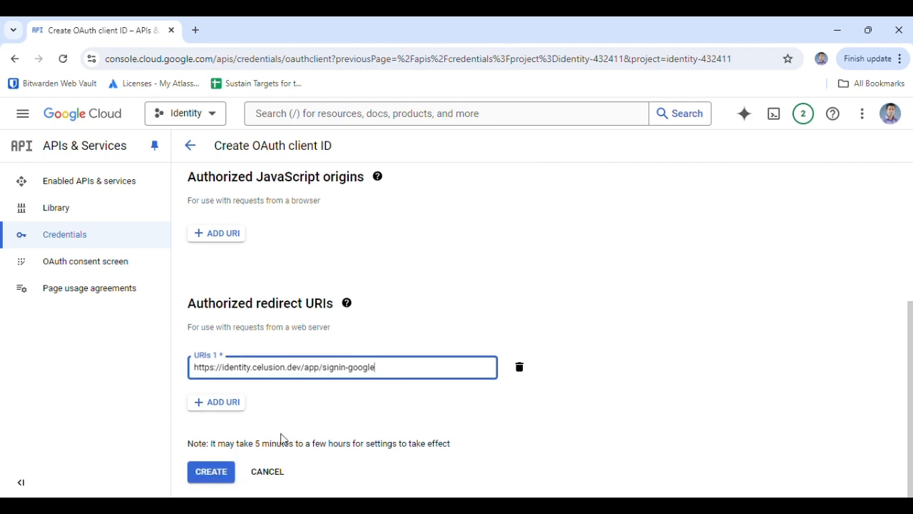
click(223, 474)
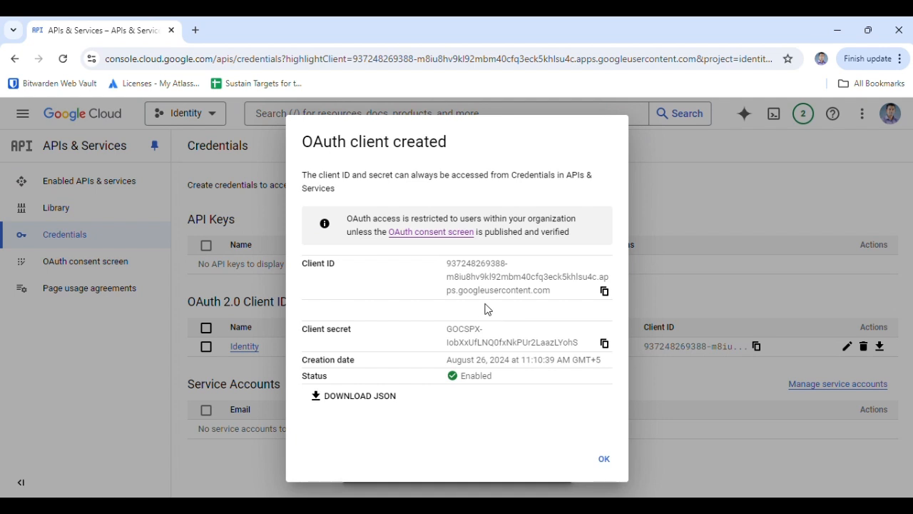
- Download the new OAuth client's credentials as JSON and dismiss the confirmation
click(363, 400)
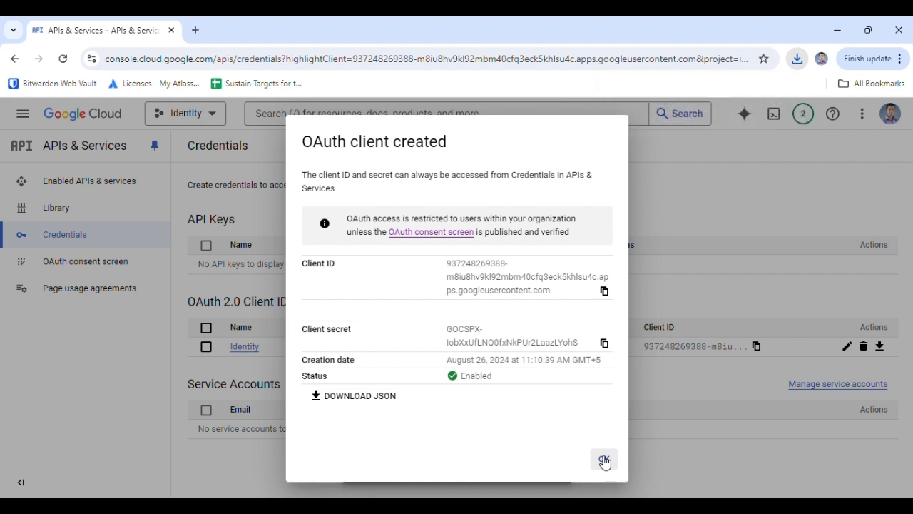
click(605, 460)
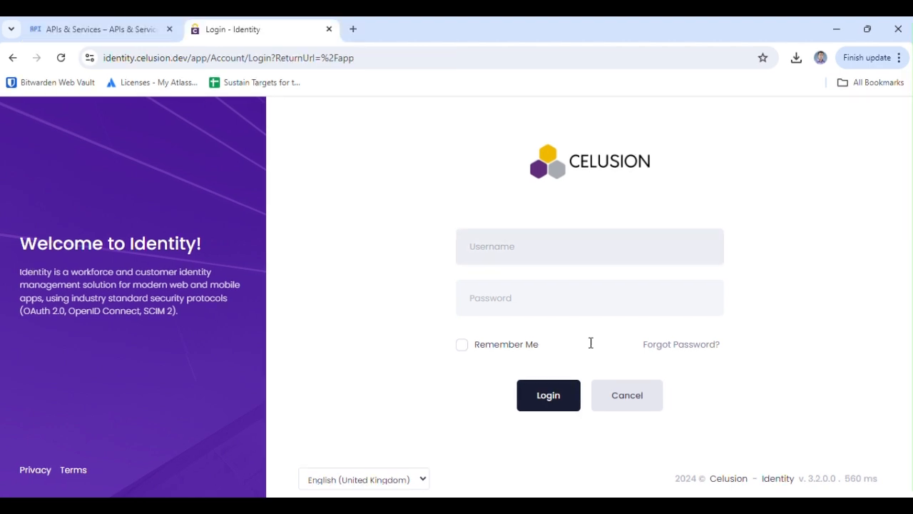
- Sign in to Celusion Identity with the administrator's e-mail and password
key(Tab)
text(•••••••)
key(Return)
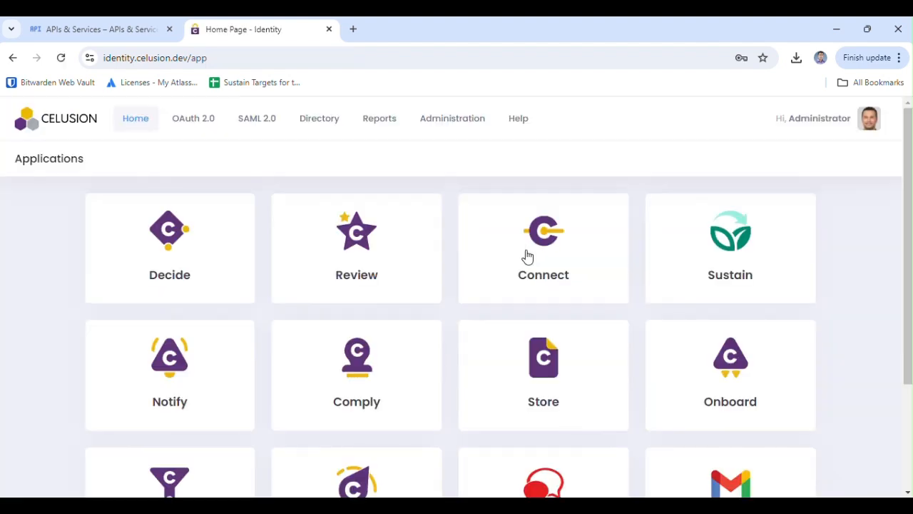
- Open Administration > Identity Providers and edit the Google provider
click(437, 123)
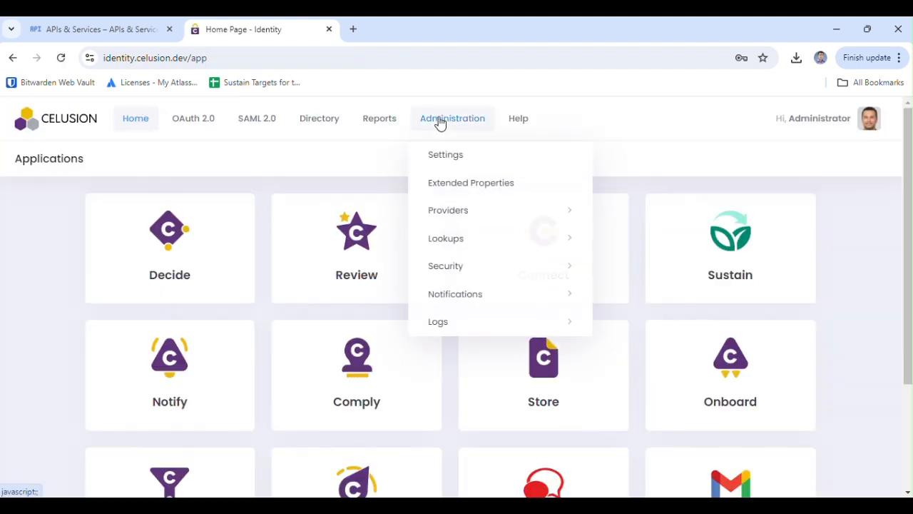
mouse_move(471, 218)
click(645, 209)
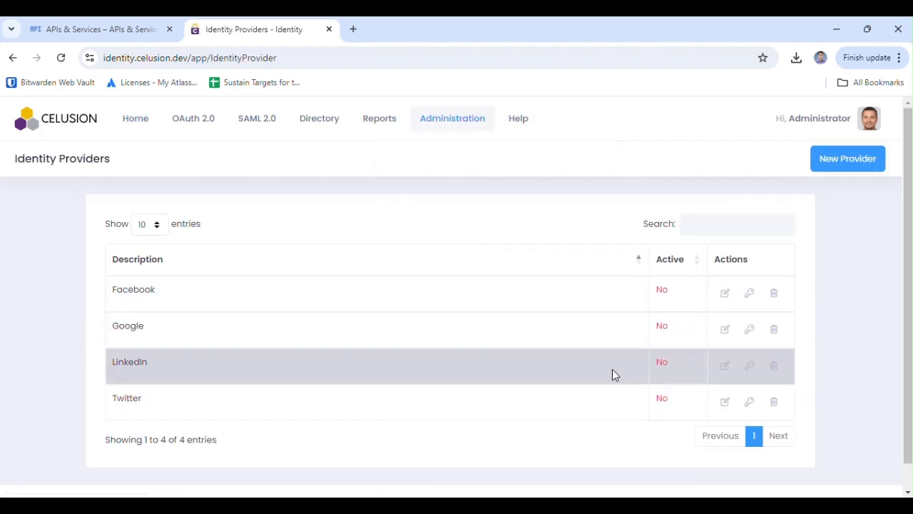
click(724, 335)
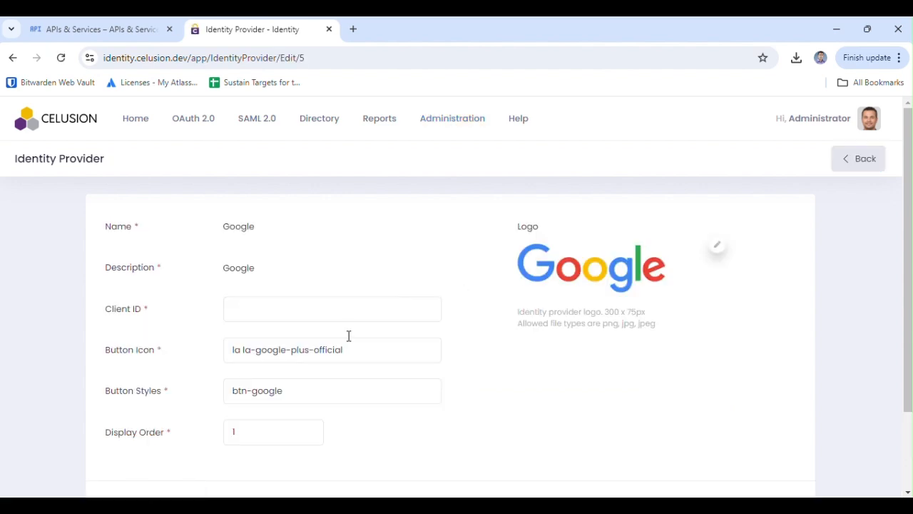
- Paste the client_id from the downloaded JSON into Client ID and mark the Google provider Active
click(277, 310)
click(651, 506)
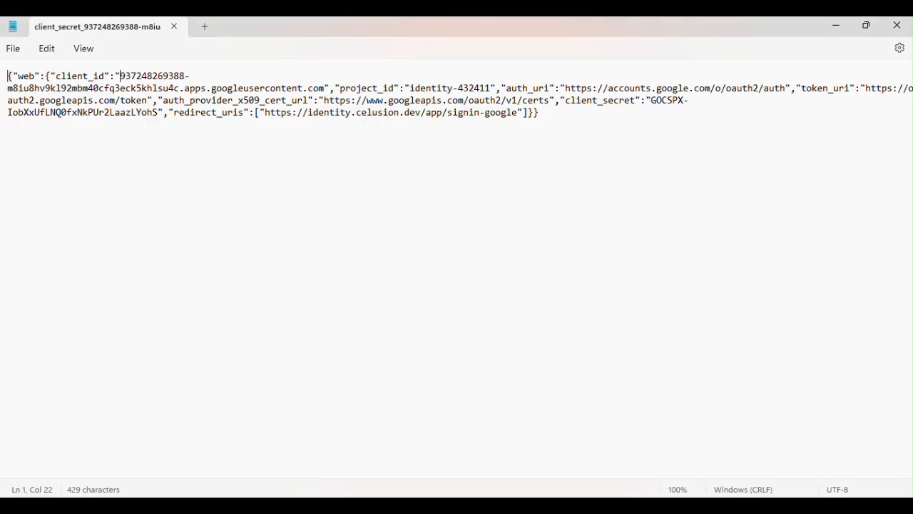
shift+click(328, 88)
key(ctrl+c)
key(alt+Tab)
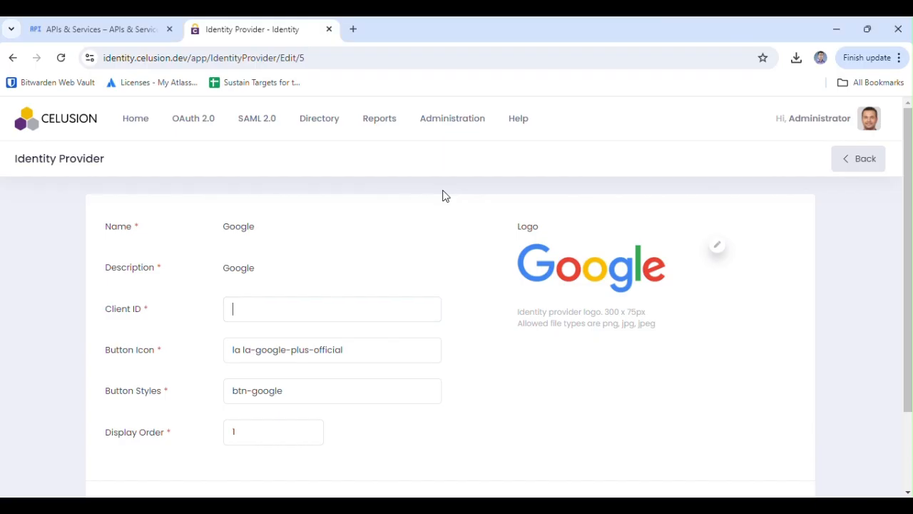
key(ctrl+v)
scroll(763, 419, down, 2)
click(755, 407)
- Save the provider, then put the JSON's client_secret into Secret and Confirm Secret and save
click(136, 421)
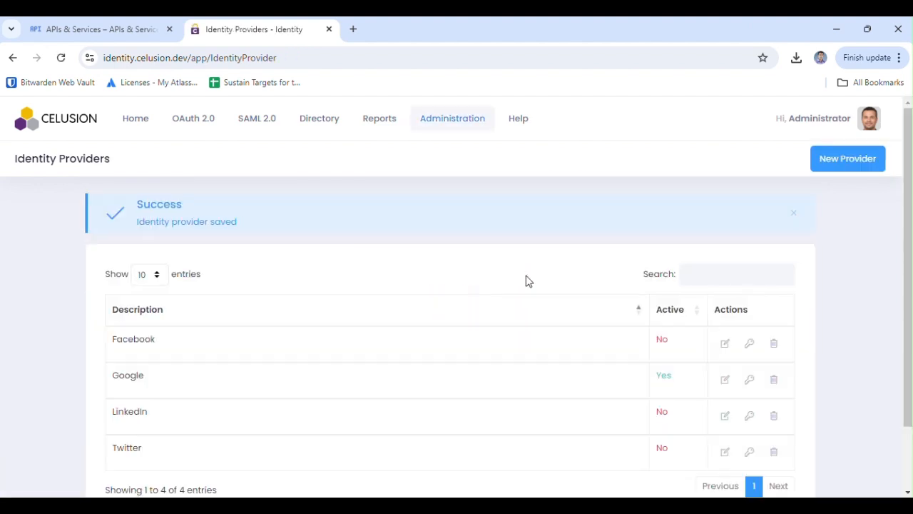
click(750, 383)
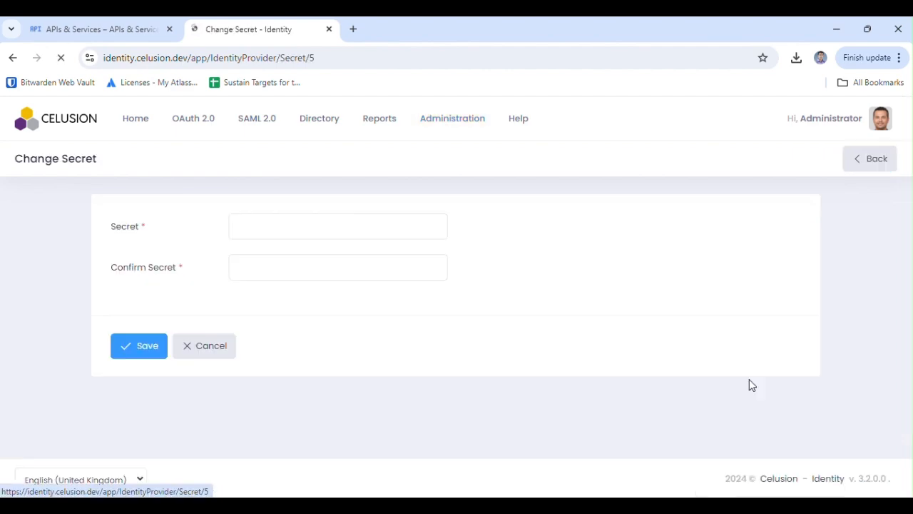
click(297, 227)
key(alt+Tab)
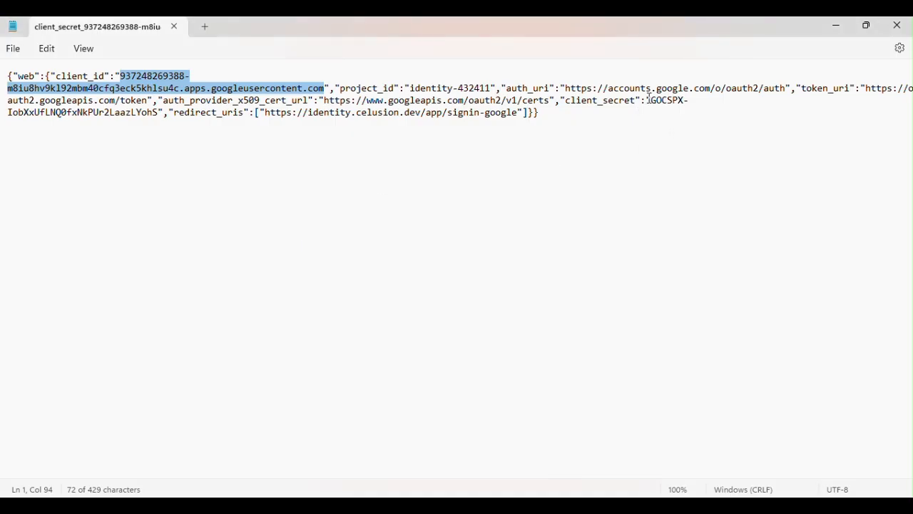
click(651, 101)
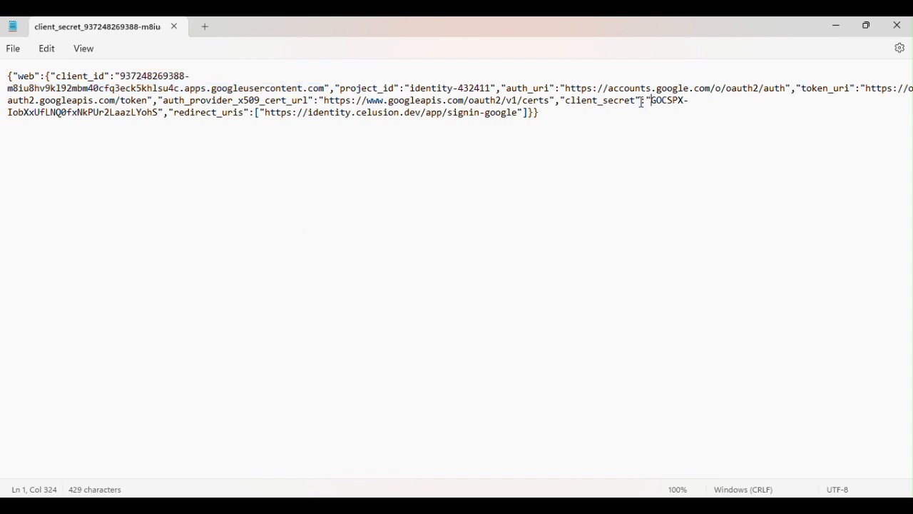
shift+click(162, 113)
key(alt+Tab)
key(ctrl+v)
click(352, 258)
key(ctrl+v)
click(150, 347)
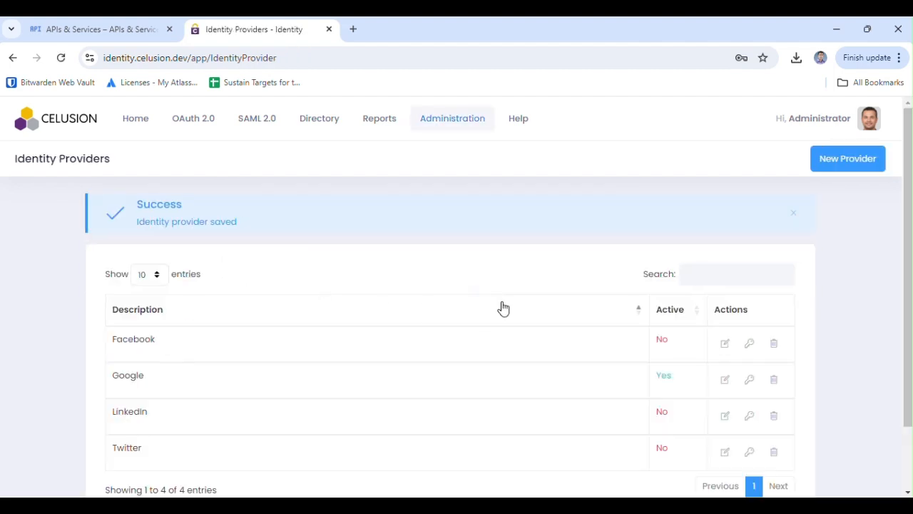
- Tick Allow external login with the Google toggle on, and save the External Login settings
click(465, 127)
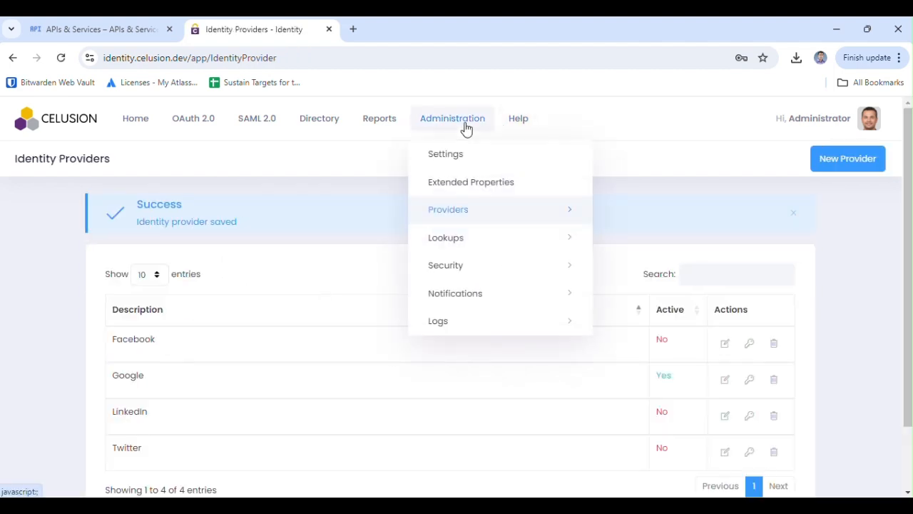
click(450, 156)
scroll(187, 372, down, 2)
click(167, 352)
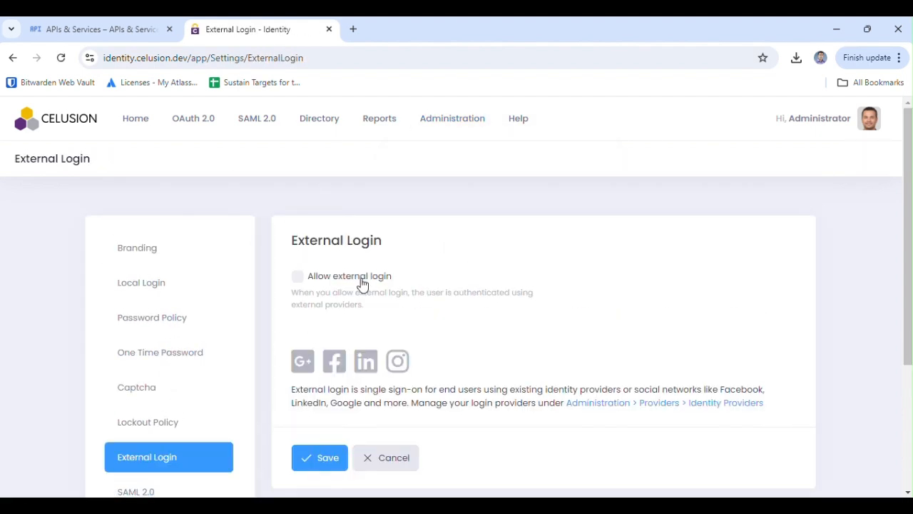
click(298, 277)
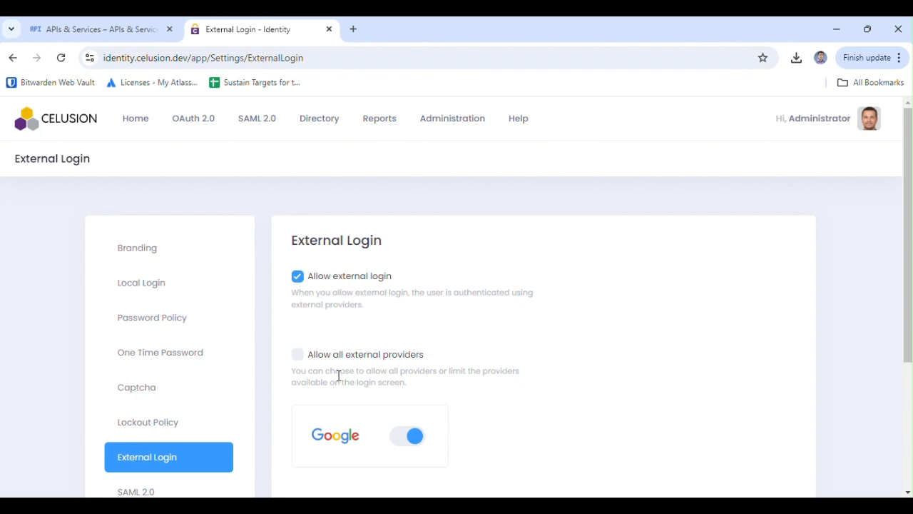
scroll(322, 369, down, 2)
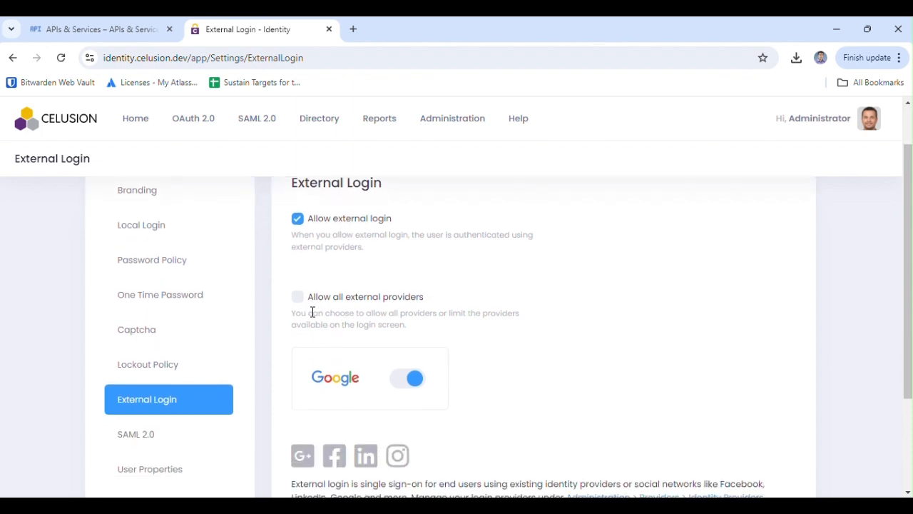
click(405, 383)
click(415, 385)
scroll(504, 389, down, 4)
click(330, 444)
- Log out of Celusion Identity from the administrator's profile menu
scroll(465, 394, down, 5)
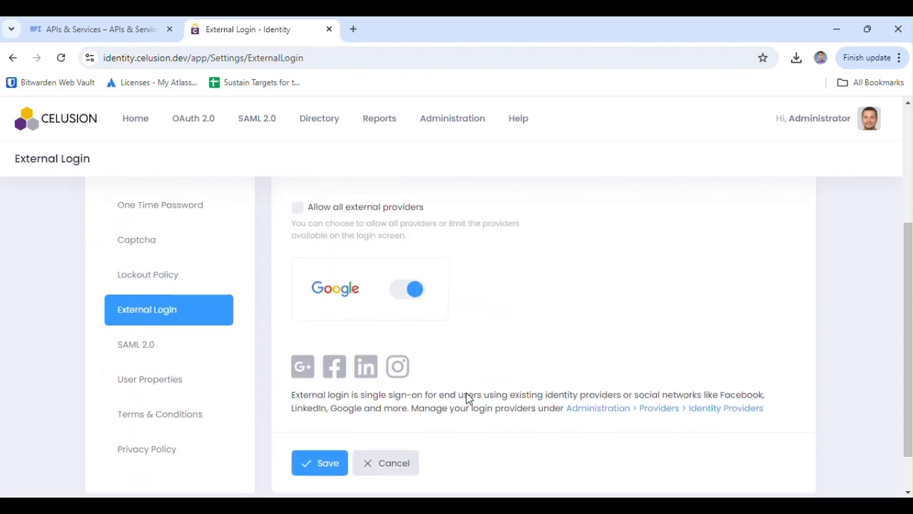
scroll(468, 397, down, 1)
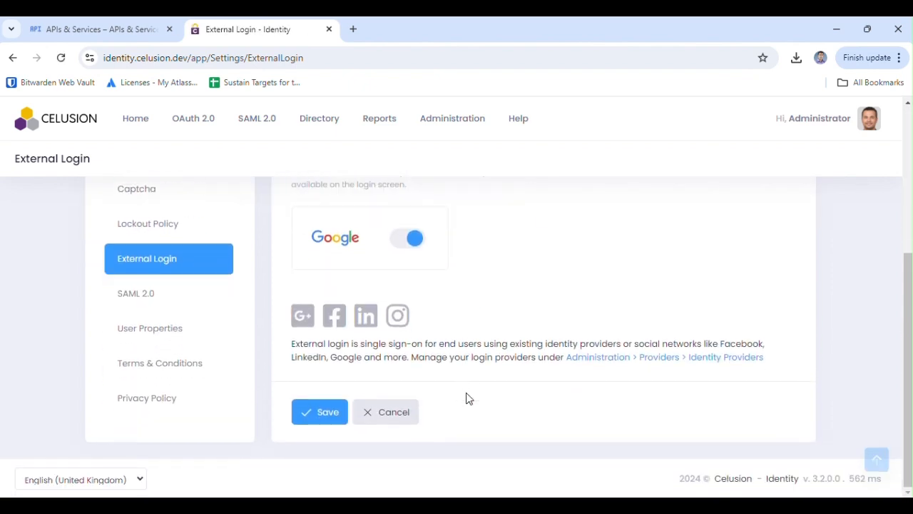
click(821, 126)
click(758, 187)
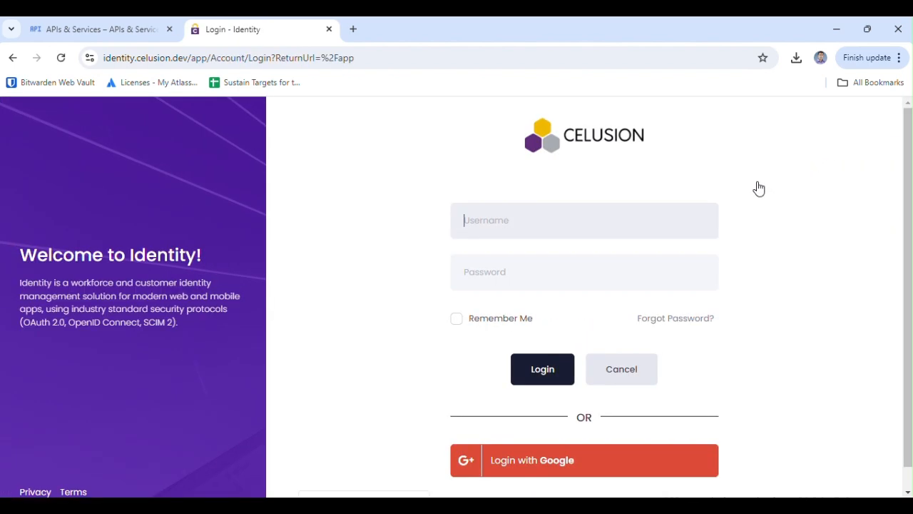
- Log back in with the administrator's username and password
scroll(773, 291, down, 1)
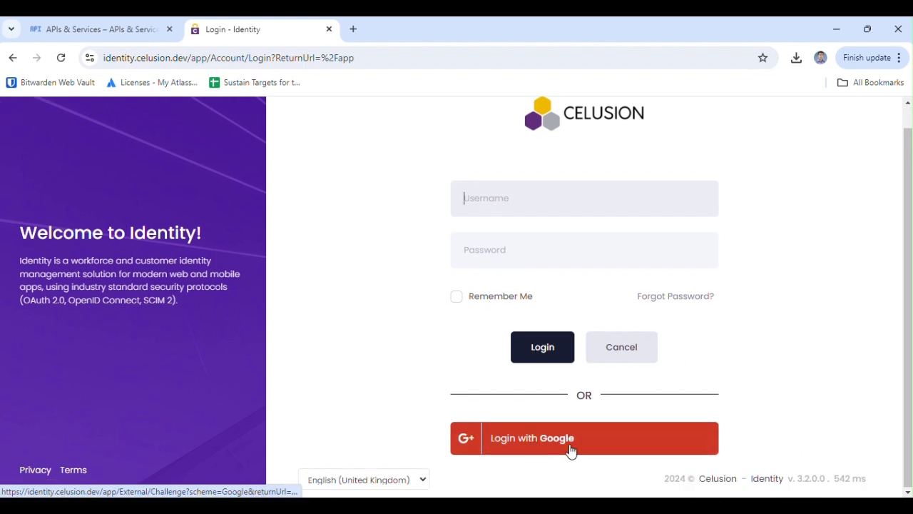
text(o)
scroll(785, 251, up, 1)
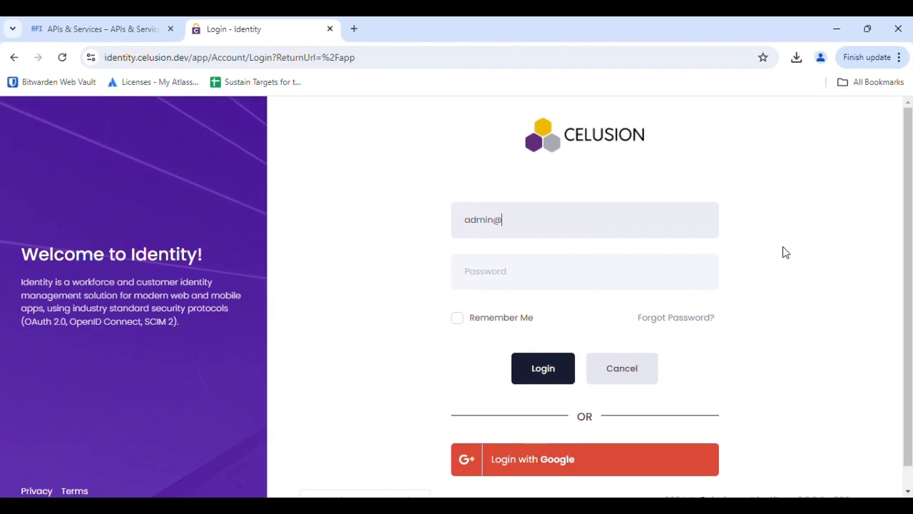
key(Tab)
text(•)
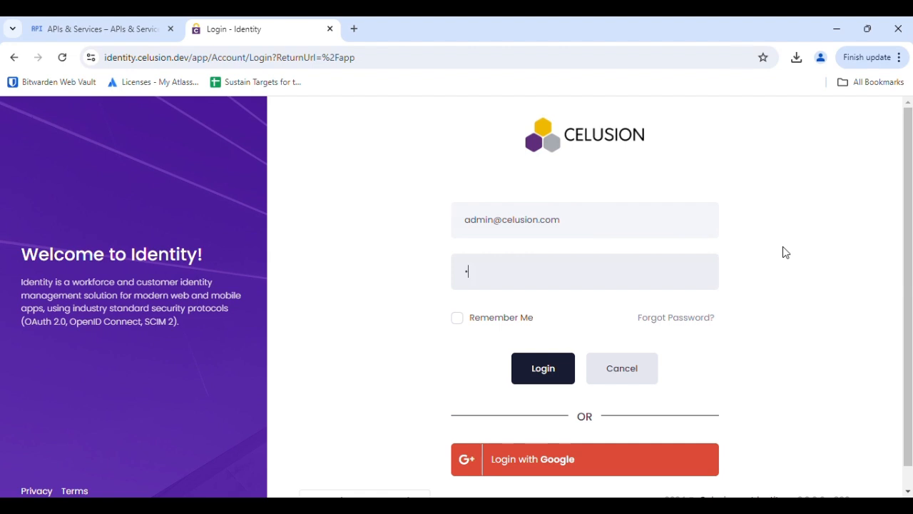
key(ctrl+v)
key(Return)
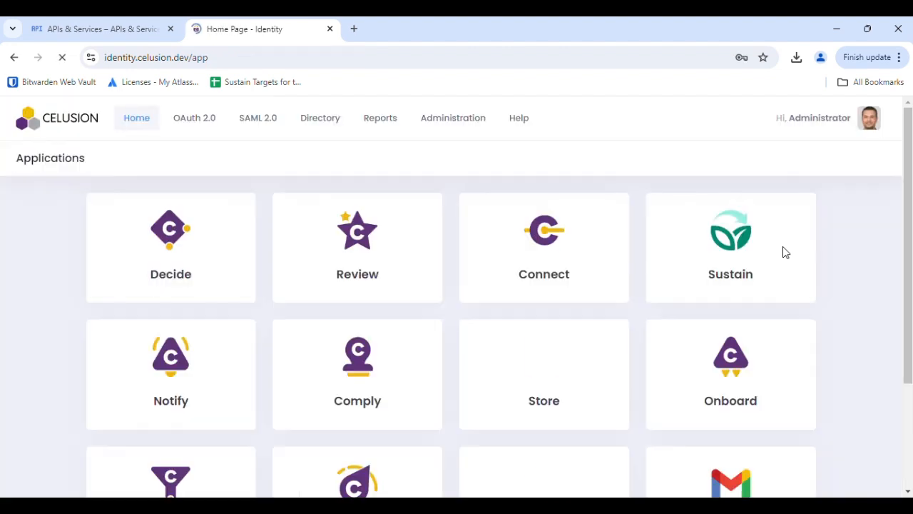
- Connect Google under My Profile > External Login by choosing the account and entering its password
click(853, 120)
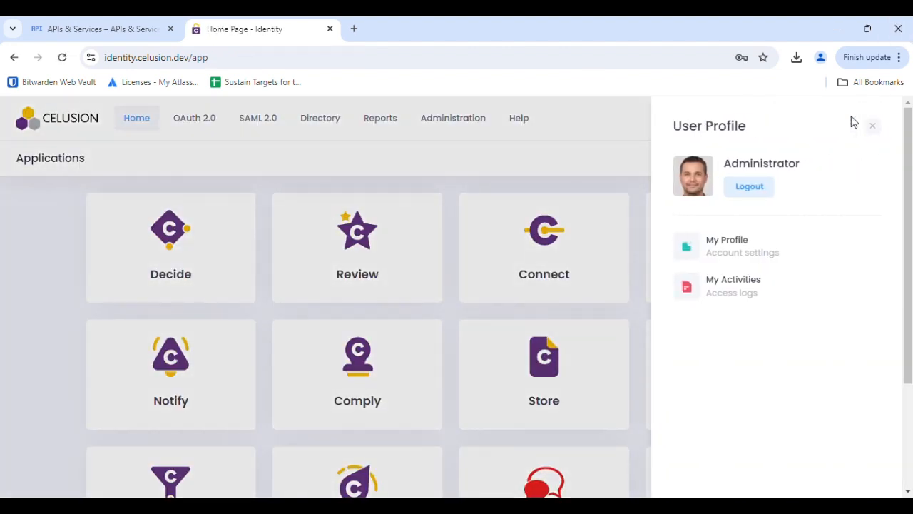
click(724, 246)
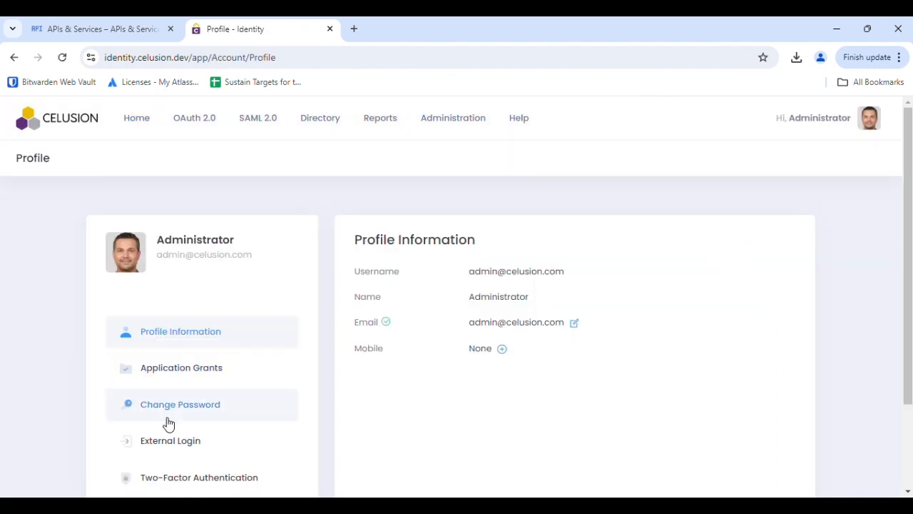
click(169, 442)
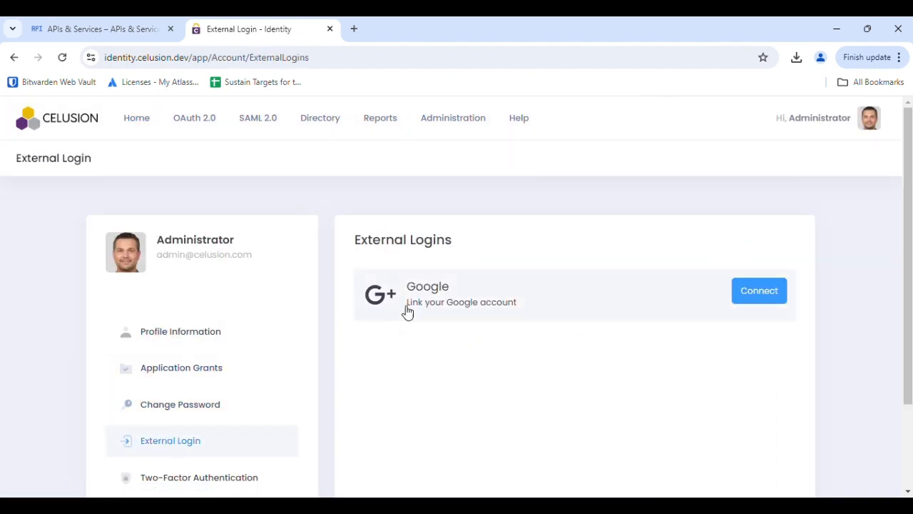
click(769, 303)
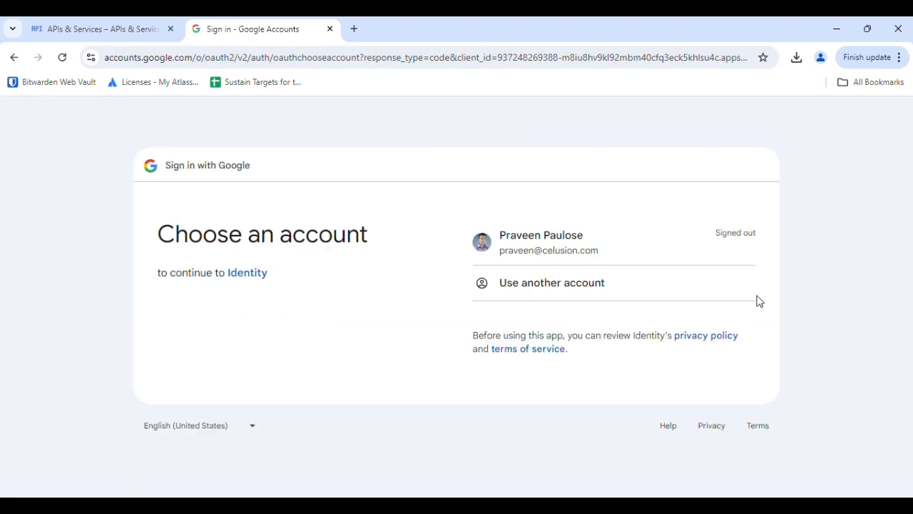
click(601, 253)
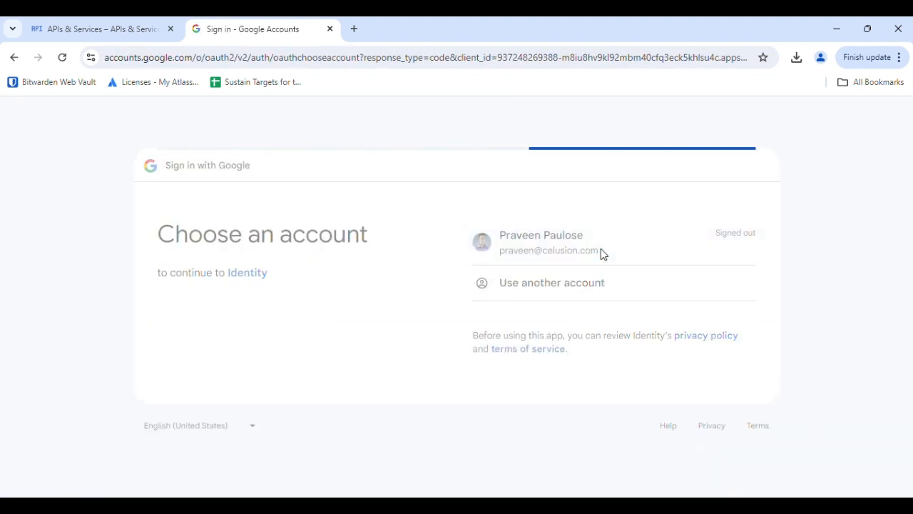
text(••••••••••••••)
key(Return)
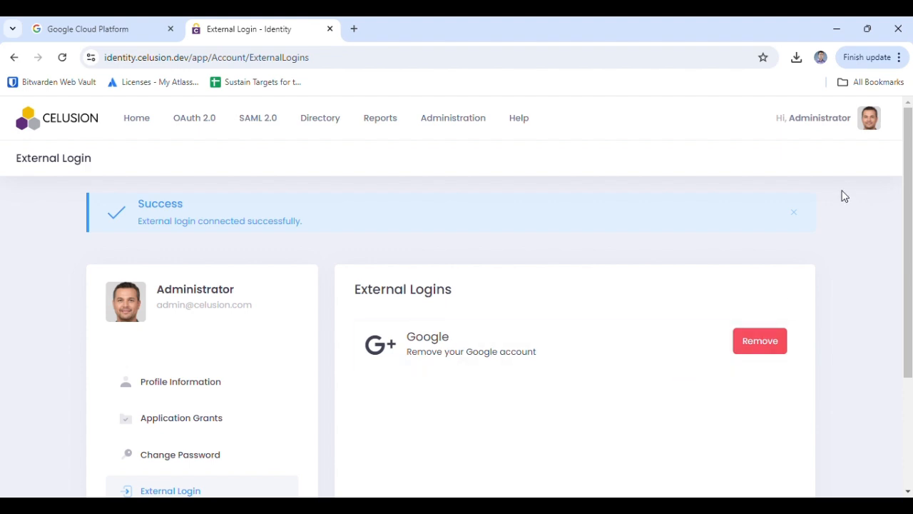
click(830, 120)
- Log out of Celusion Identity and sign the browser out of its Google account
click(765, 192)
scroll(455, 328, down, 1)
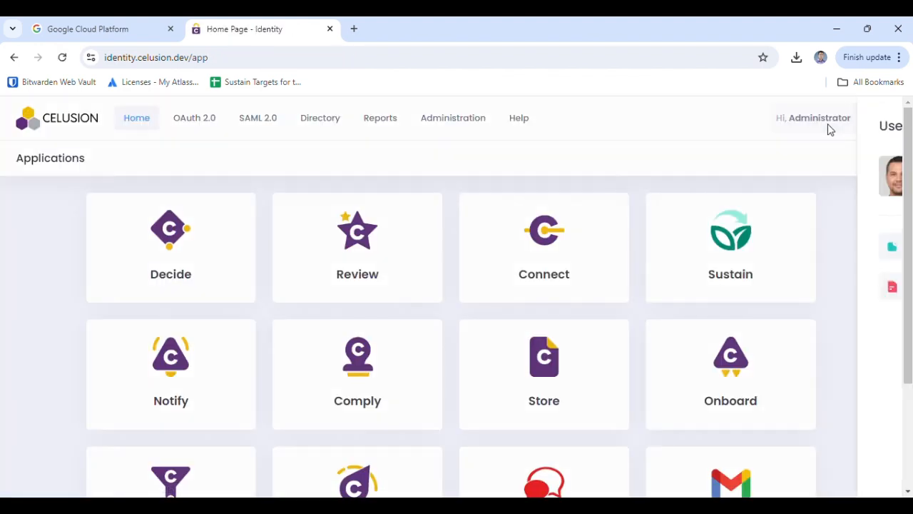
click(828, 126)
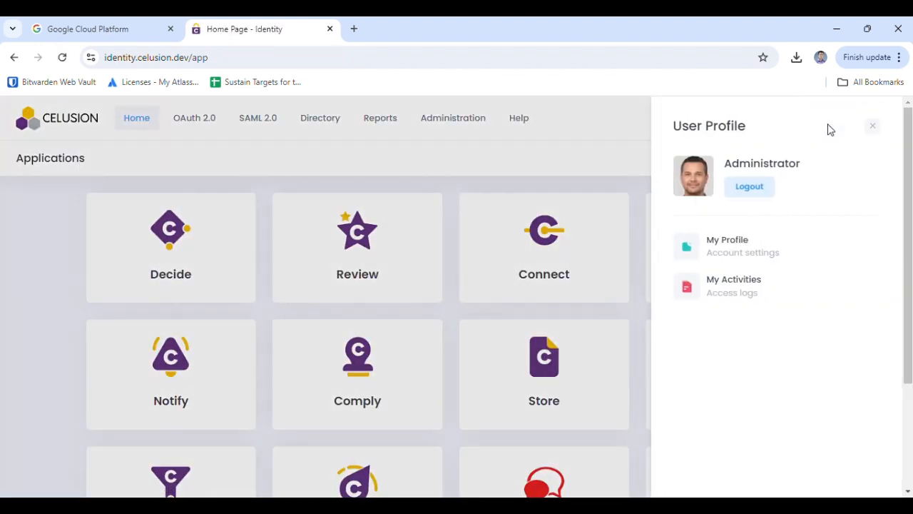
click(768, 192)
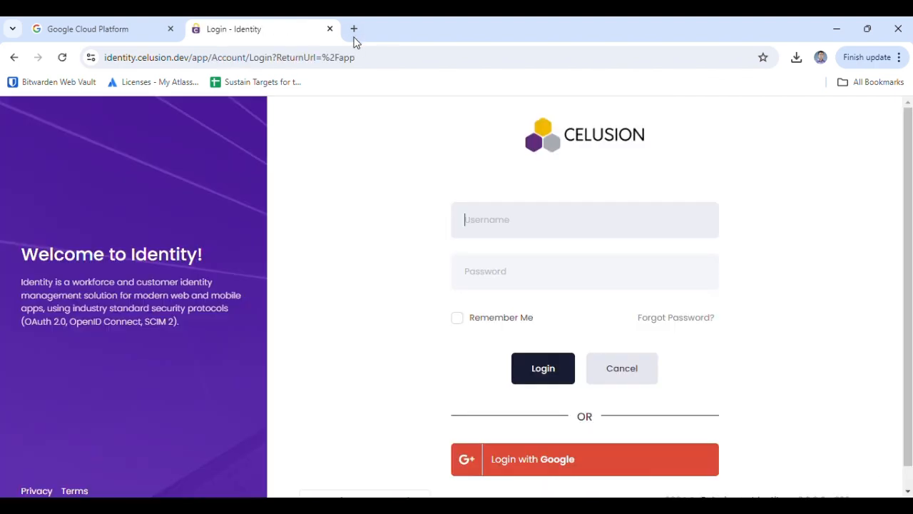
click(354, 30)
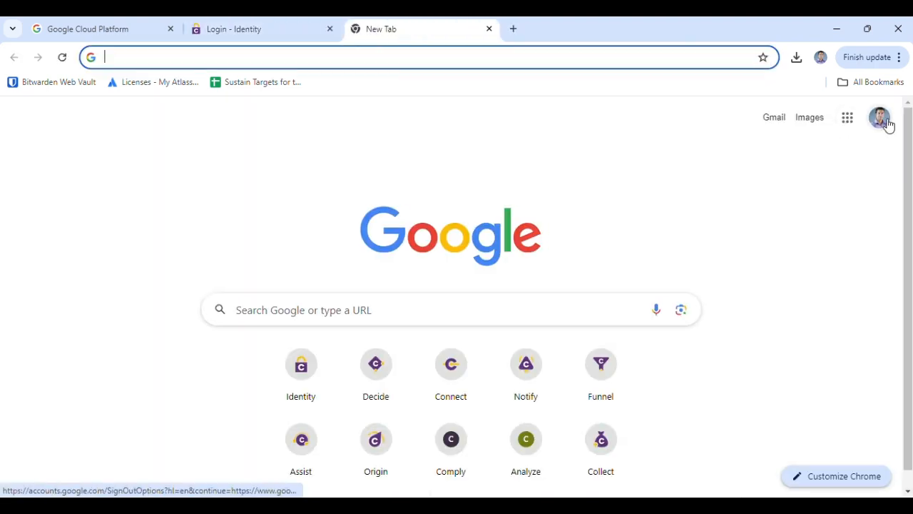
click(884, 125)
click(801, 333)
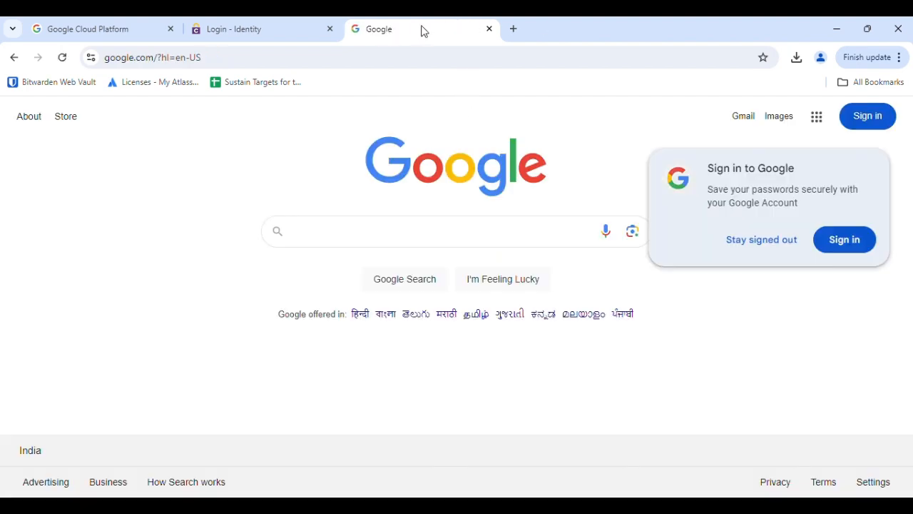
- Test Login with Google on the Identity login page, choosing the linked account
click(287, 33)
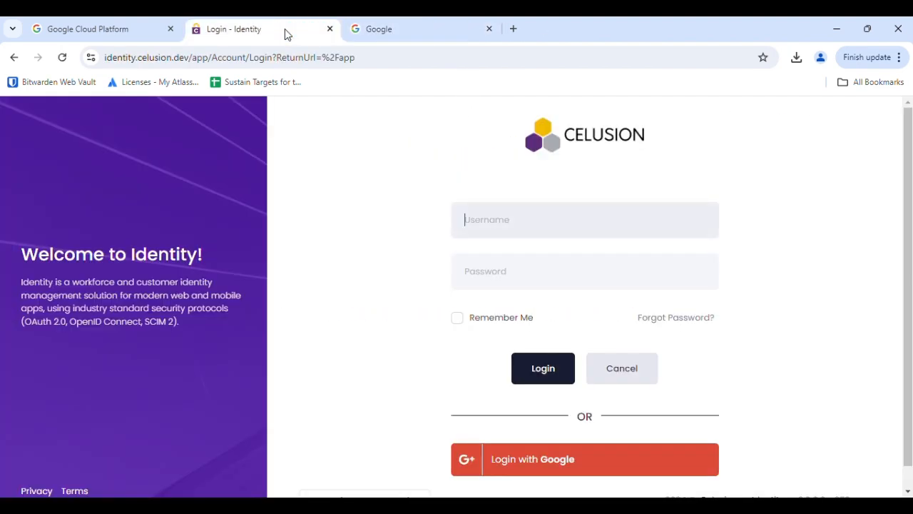
click(546, 459)
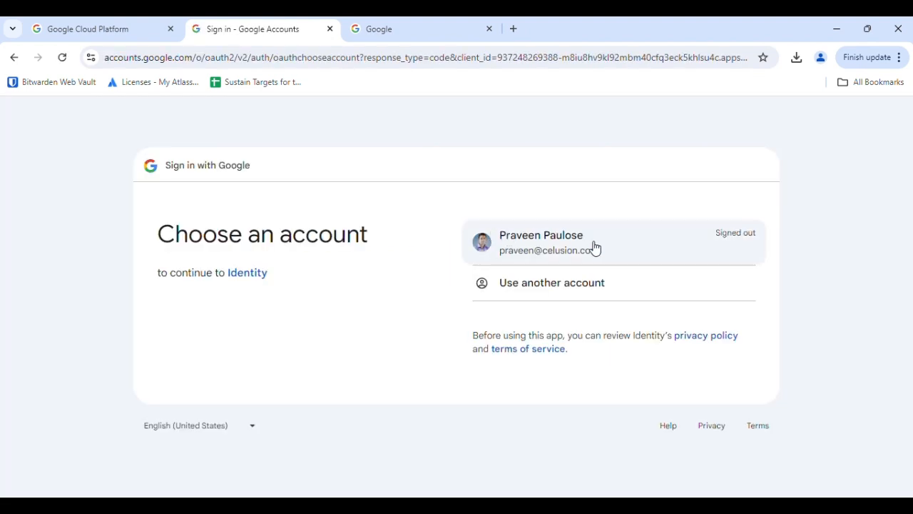
click(651, 243)
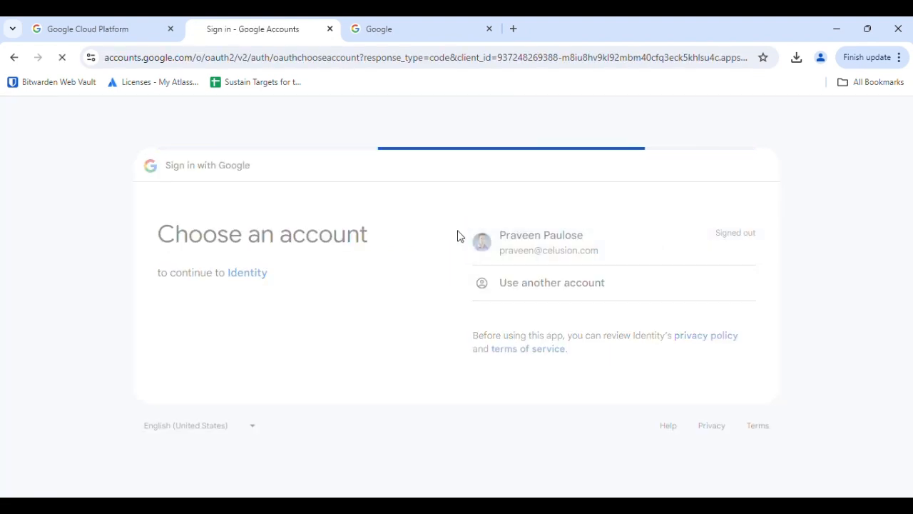